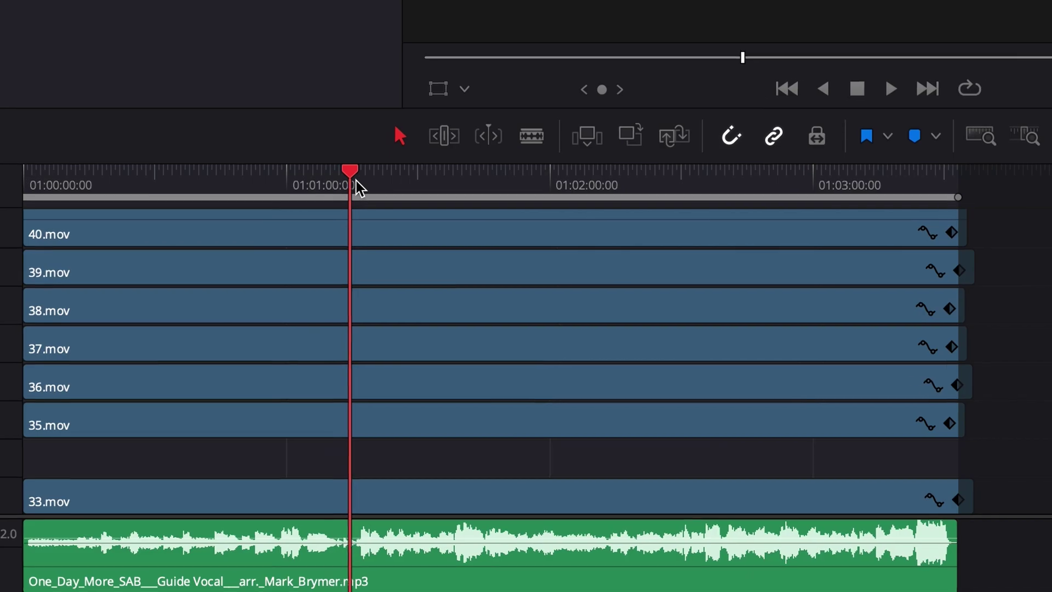
Load small_clip.mov into Runway's Green Screen tool after a final look at the Blender hall.
left_click_drag(353, 178, 893, 177)
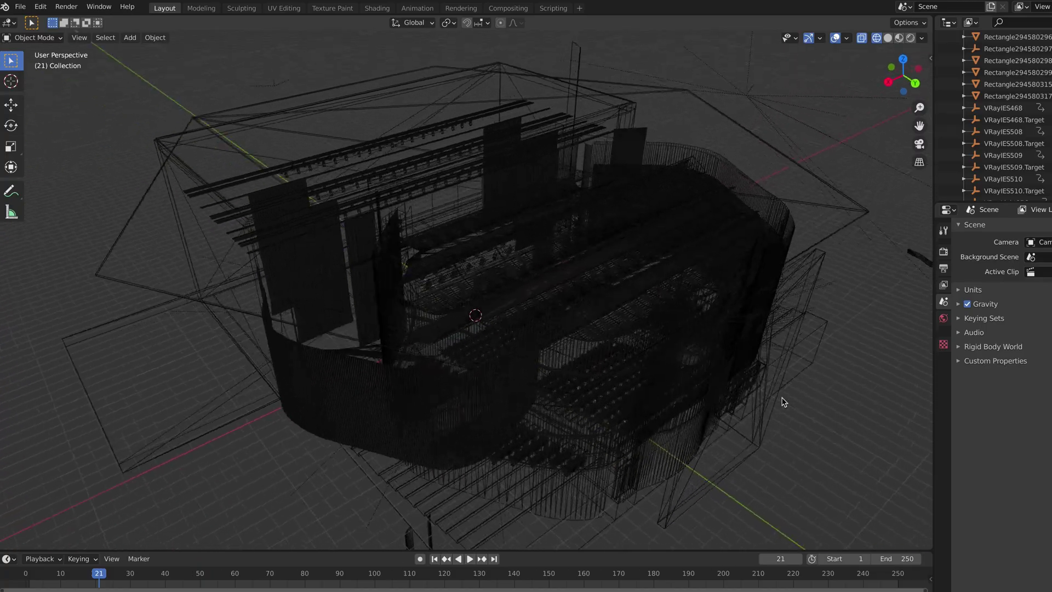
middle_click_drag(784, 402, 627, 383)
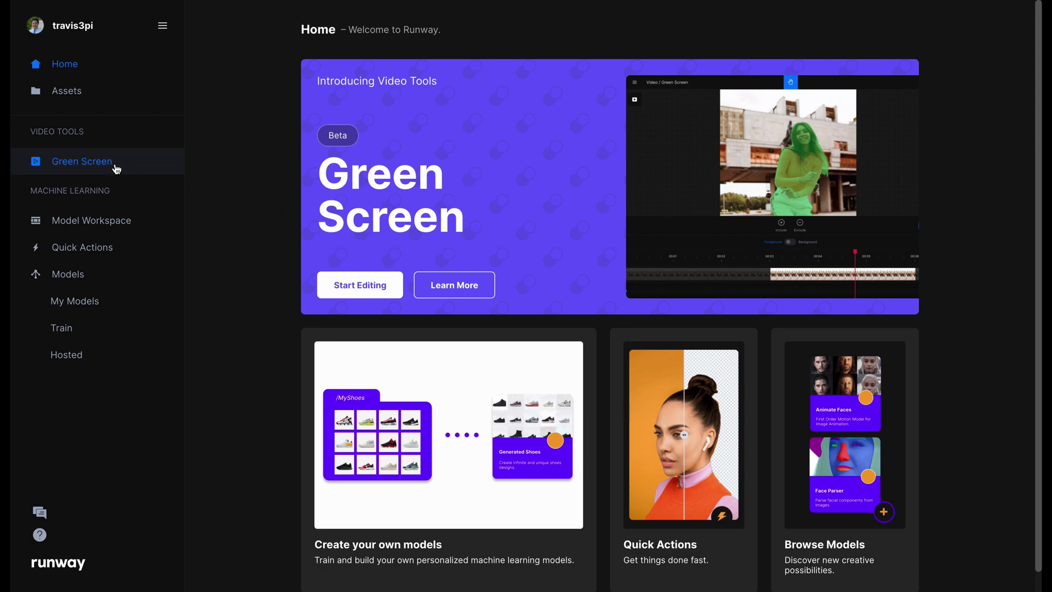
left_click(148, 164)
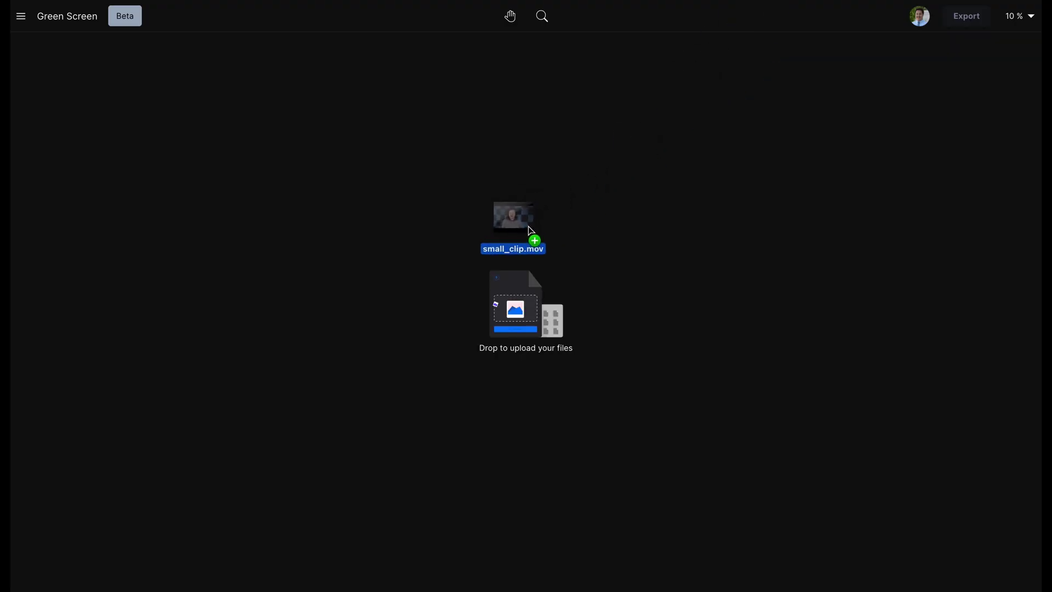
left_click_drag(528, 226, 528, 230)
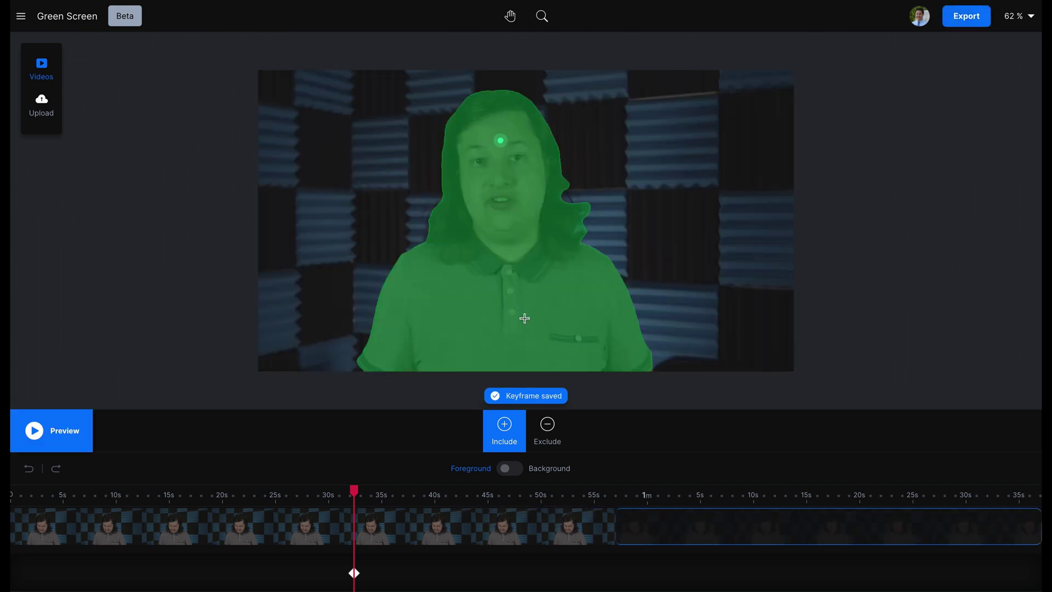
Add the singer's shirt to the mask, switch to Exclude, and move later in the clip.
left_click(530, 314)
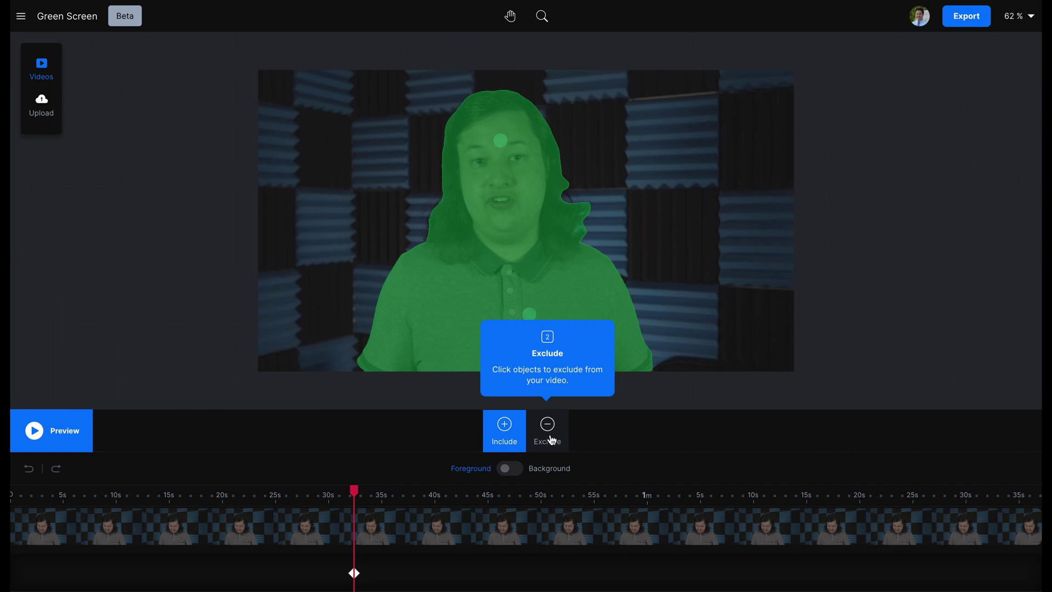
left_click(552, 440)
left_click(372, 493)
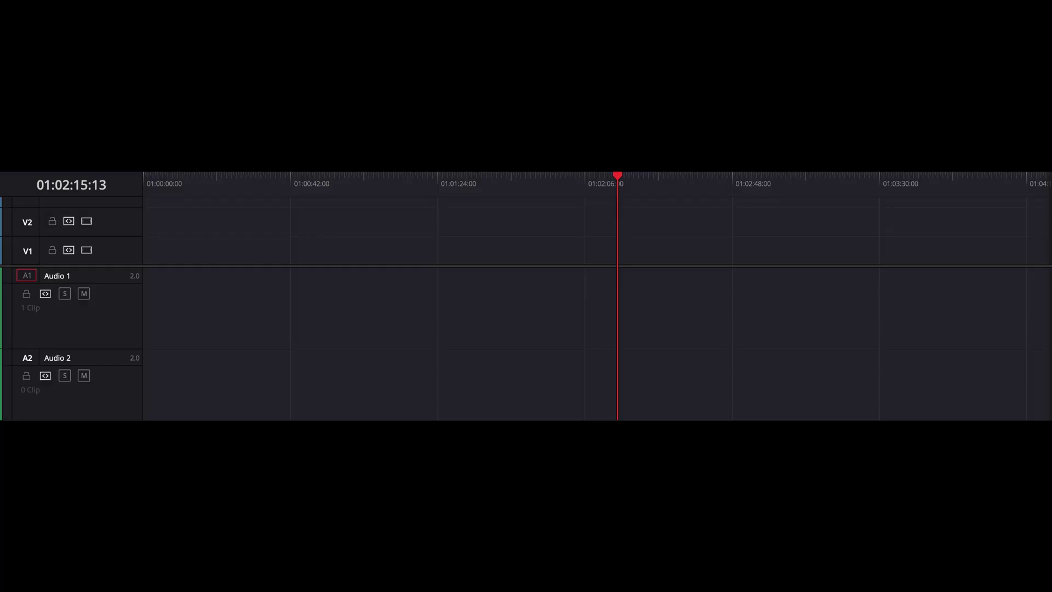
Put the guide vocal on locked track A2 and slide the trimmed singer clip into sync above.
left_click_drag(1042, 378, 153, 390)
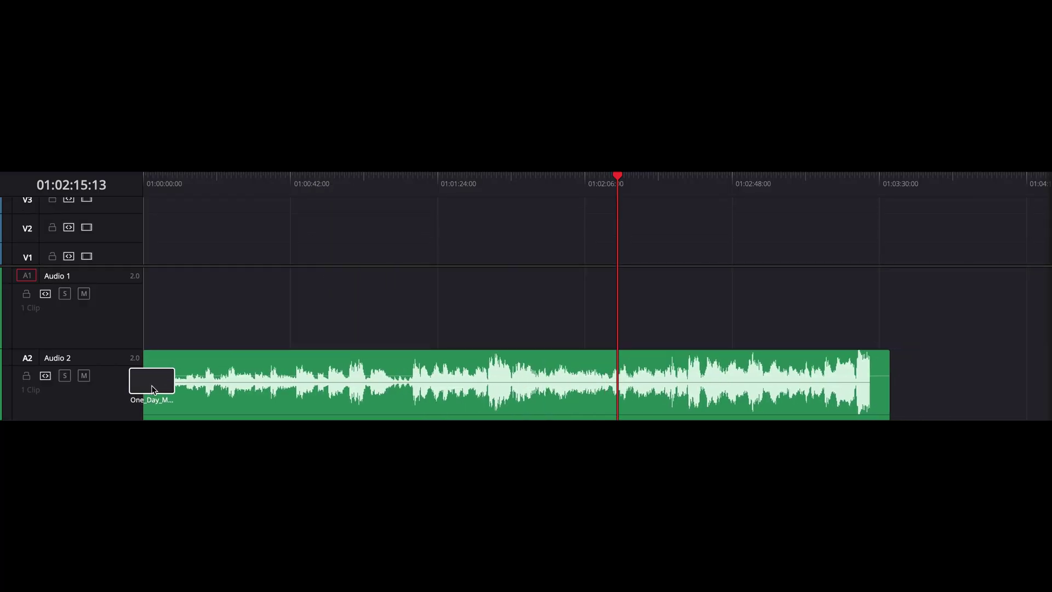
left_click(26, 376)
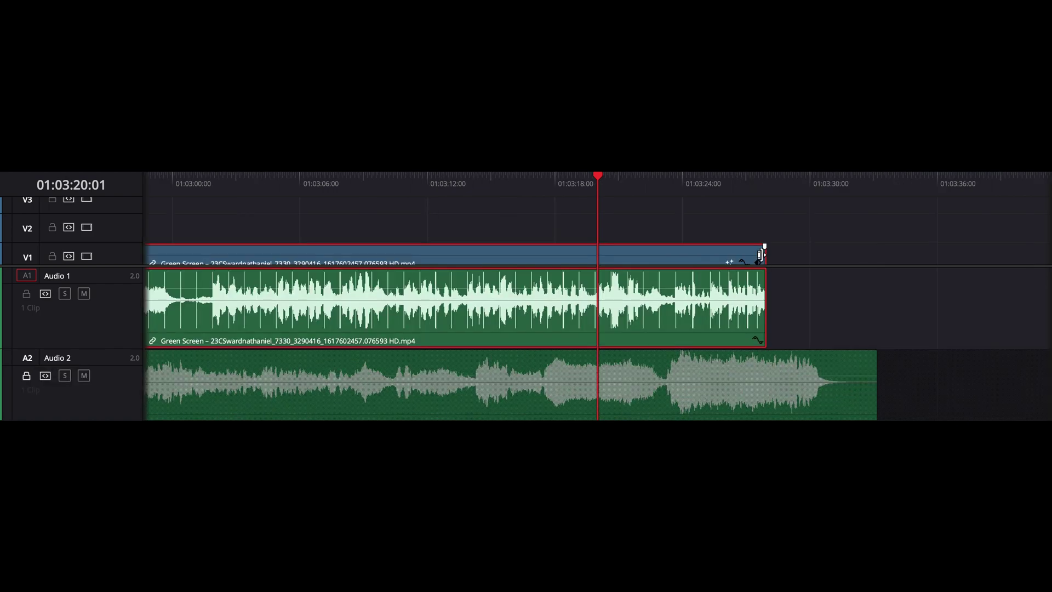
left_click_drag(763, 247, 1048, 254)
left_click_drag(834, 313, 410, 321)
scroll(764, 329, "left", 10)
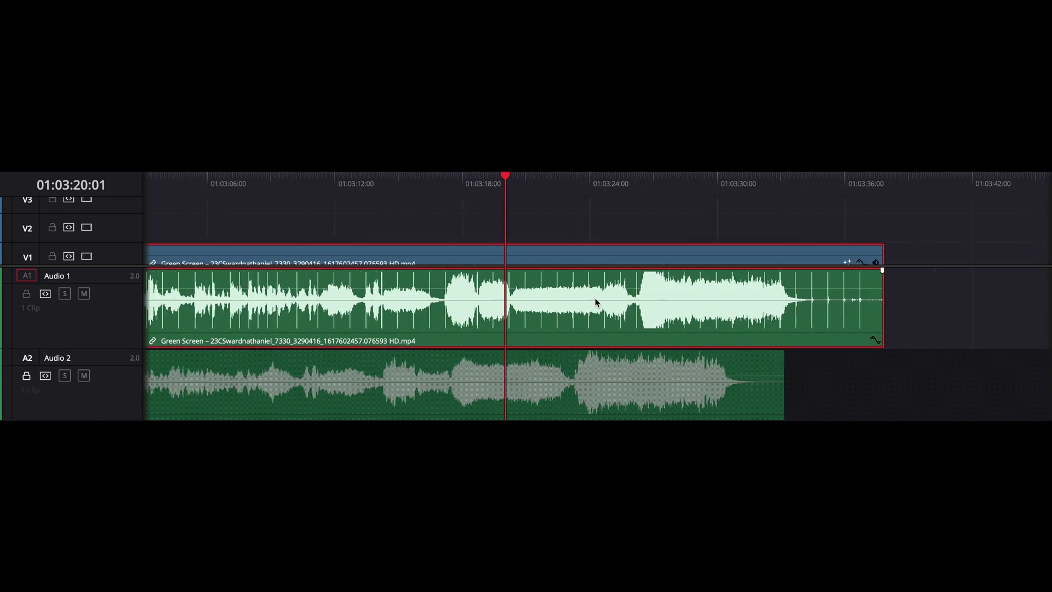
left_click_drag(807, 340, 755, 337)
left_click_drag(536, 189, 533, 191)
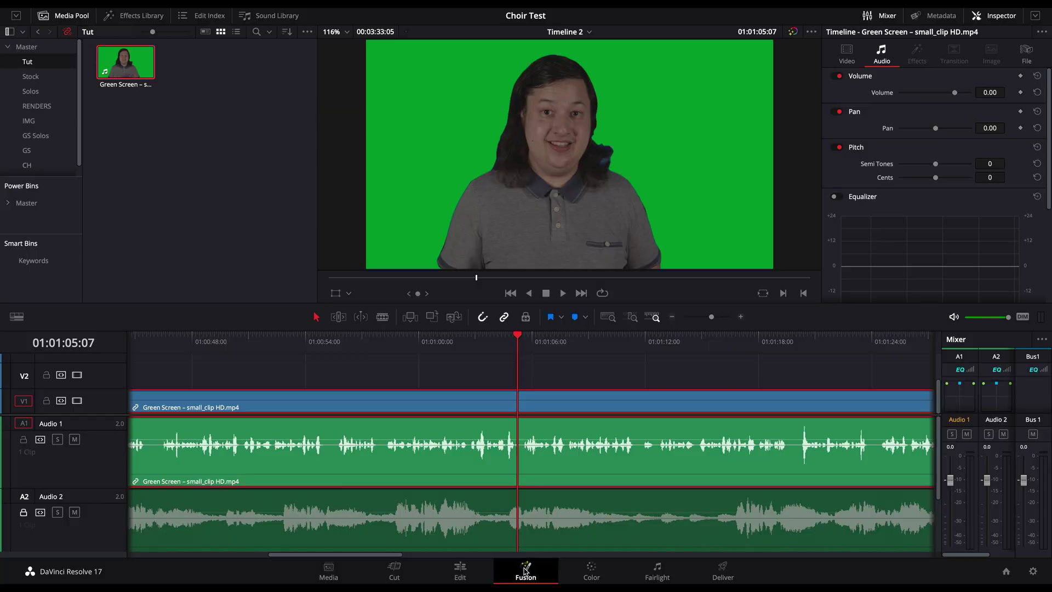
Insert a Chroma Keyer node between the singer clip's input and output on the Fusion page.
left_click(525, 573)
mouse_move(89, 469)
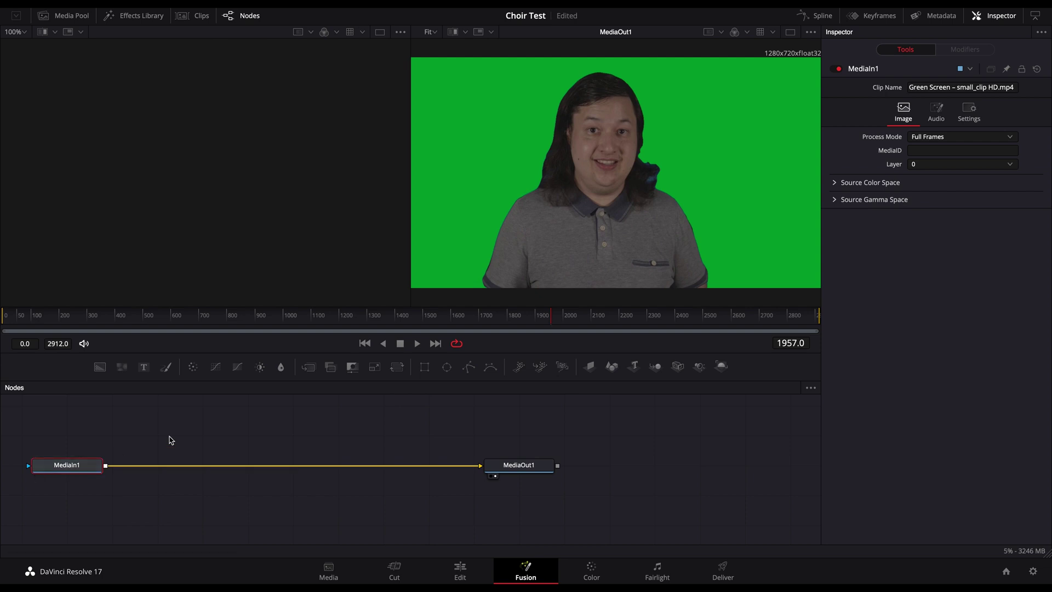
type("chr")
key("Return")
left_click(855, 135)
Set the keyer's Green Low to 0.583 and the matte Blur to 1.18.
left_click_drag(911, 185, 967, 188)
left_click(951, 90)
left_click_drag(911, 143, 921, 143)
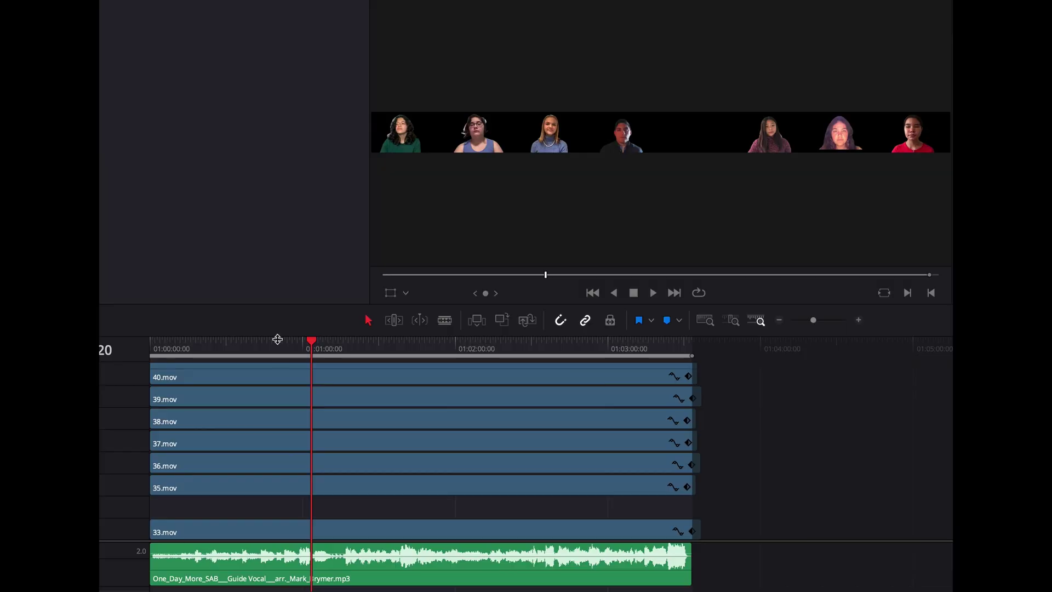
left_click_drag(311, 347, 265, 346)
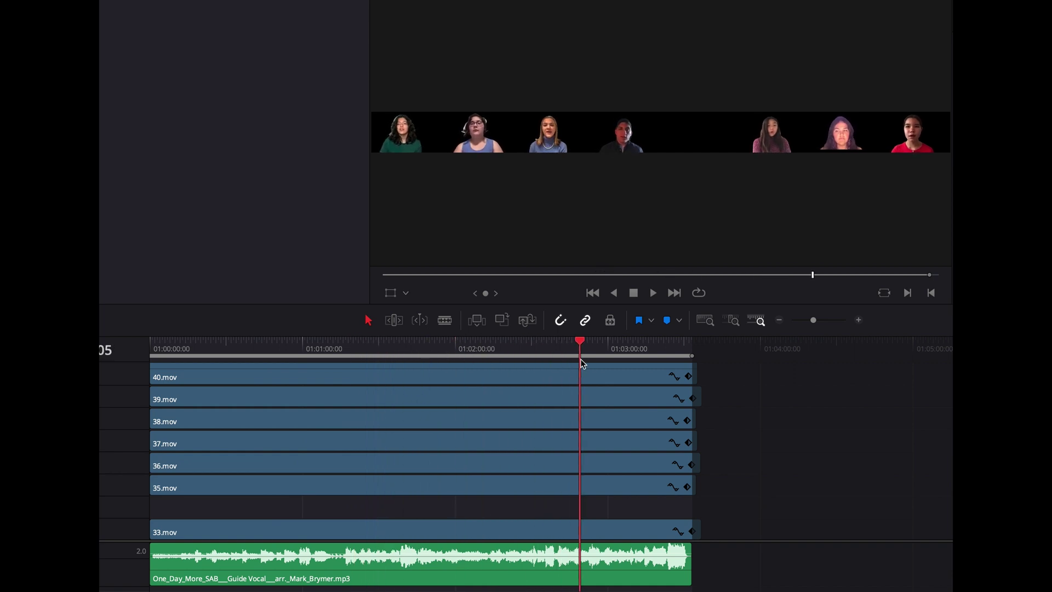
left_click_drag(619, 364, 632, 360)
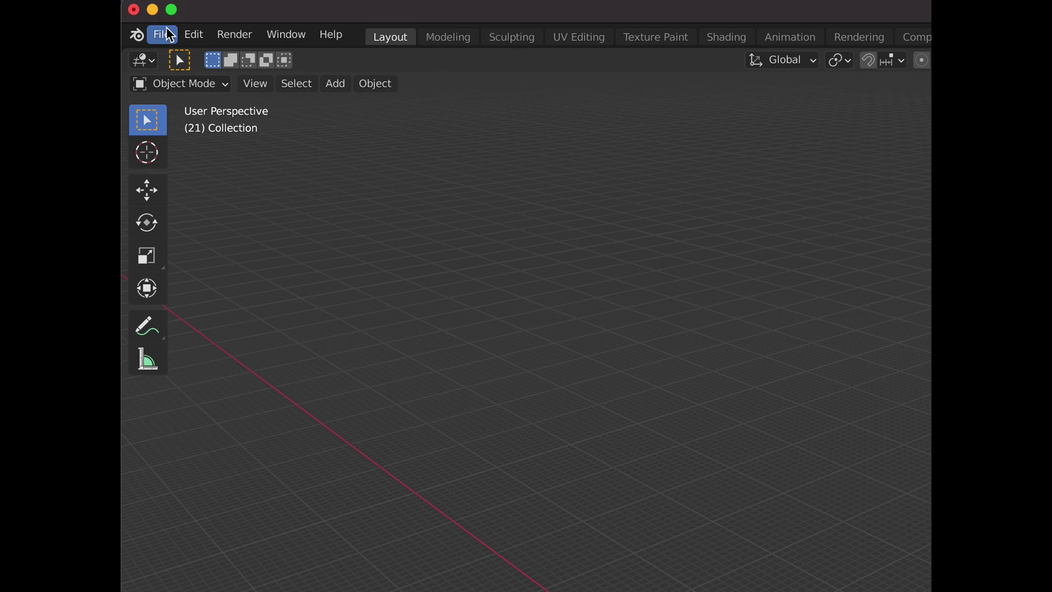
Check the File > Import options, then orbit the hall with the singer image planes on the risers.
left_click(171, 35)
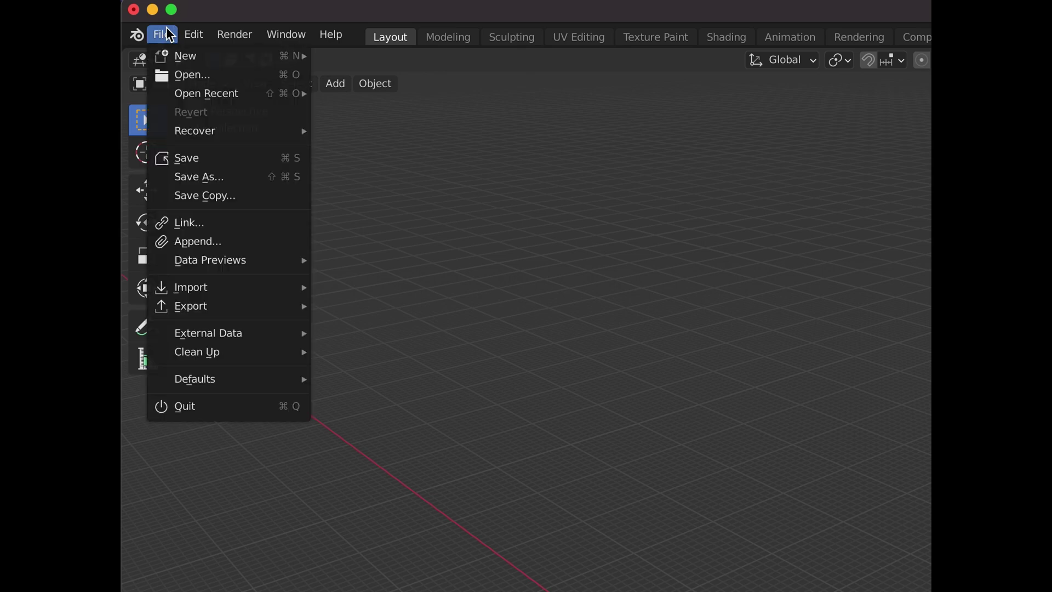
mouse_move(265, 280)
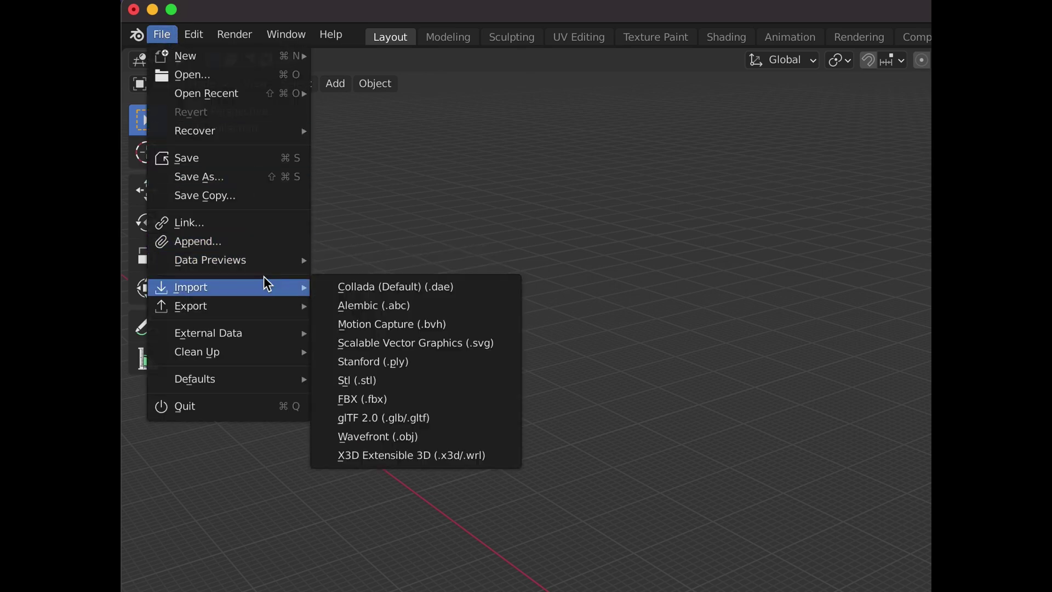
left_click(170, 35)
mouse_move(274, 287)
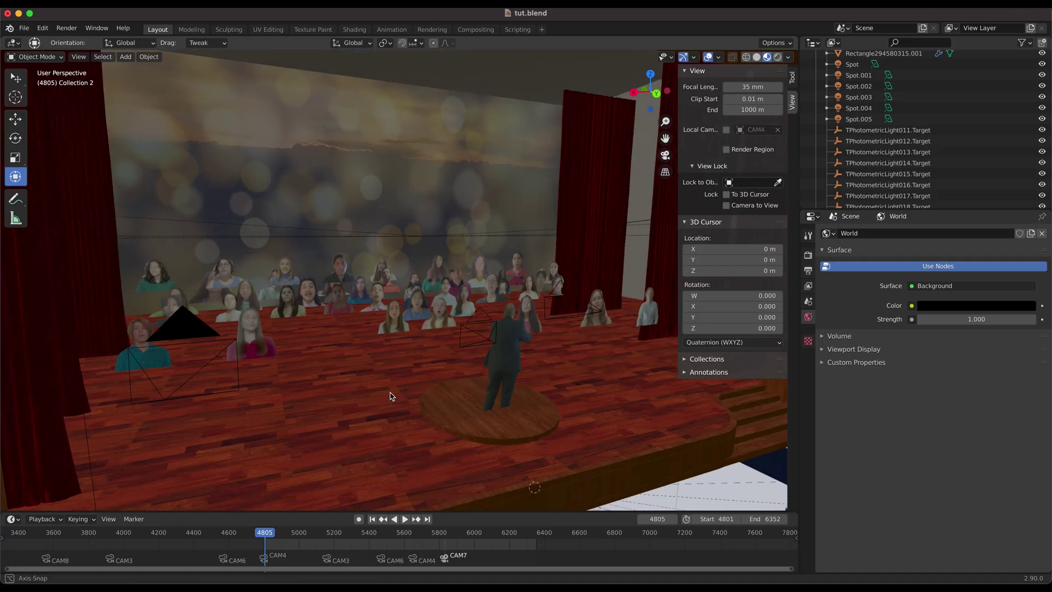
middle_click_drag(447, 359, 468, 430)
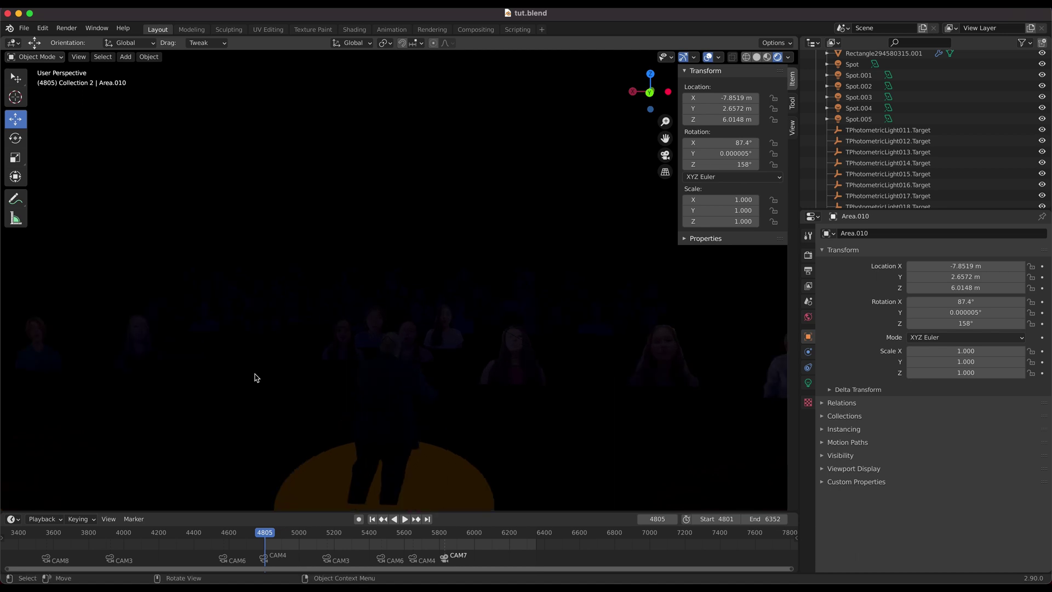
middle_click_drag(305, 378, 382, 349)
middle_click_drag(321, 359, 261, 378)
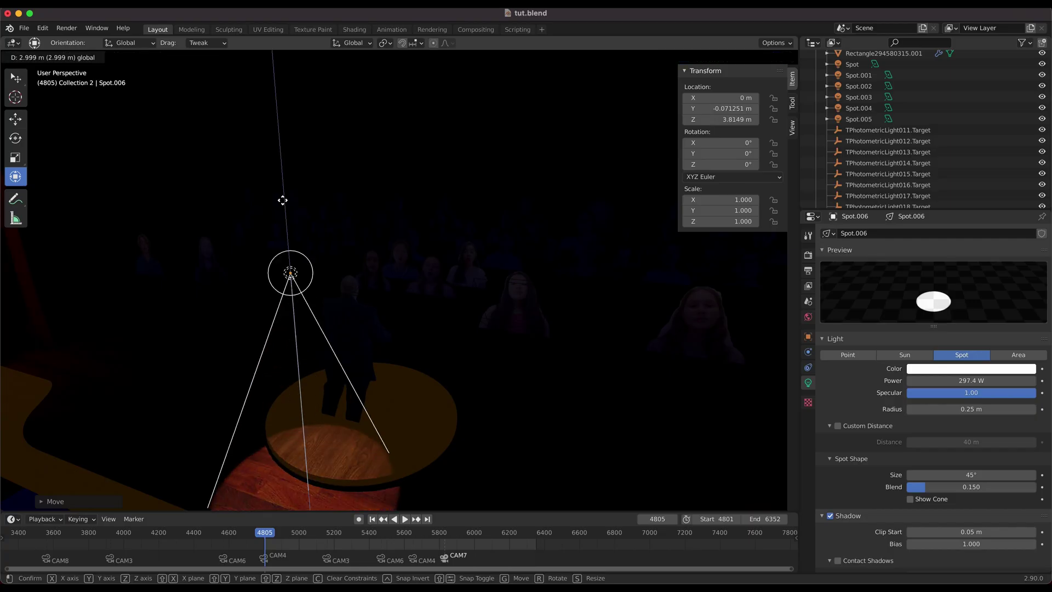
Raise Spot.006 above the conductor and tilt it -24° around X.
left_click(276, 131)
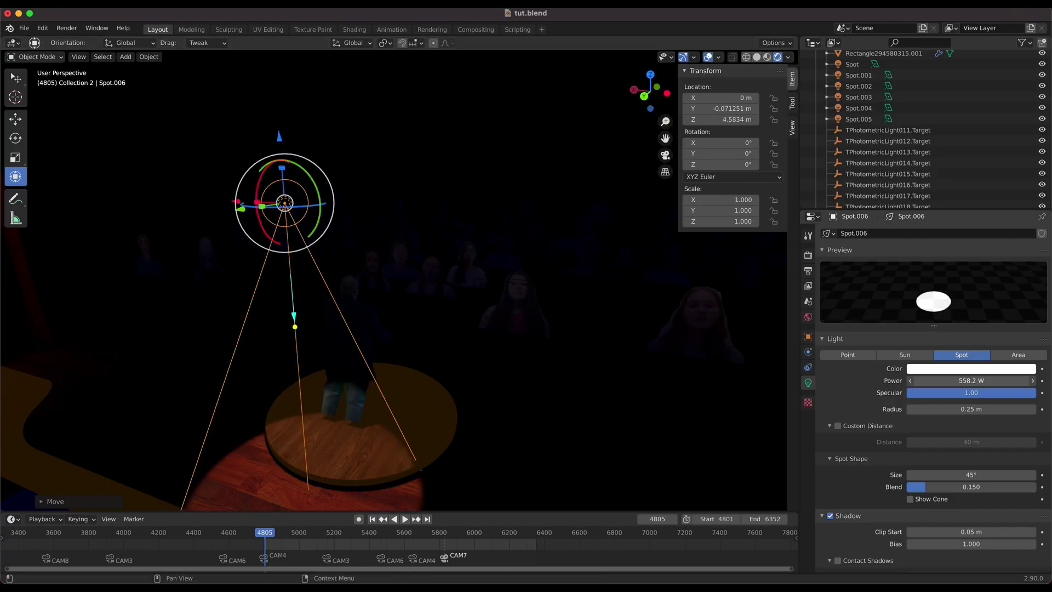
key("r")
key("x")
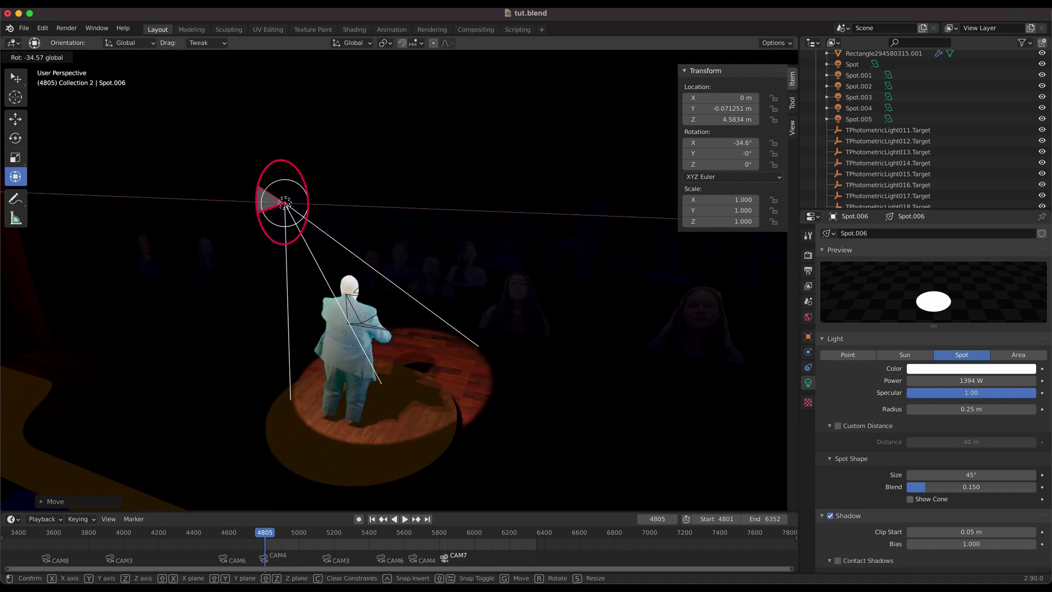
left_click(990, 326)
Widen Spot.006's cone to 69° and set its power to 500 W.
mouse_move(971, 475)
left_mouse_down()
mouse_move(1008, 474)
mouse_move(986, 475)
left_mouse_up()
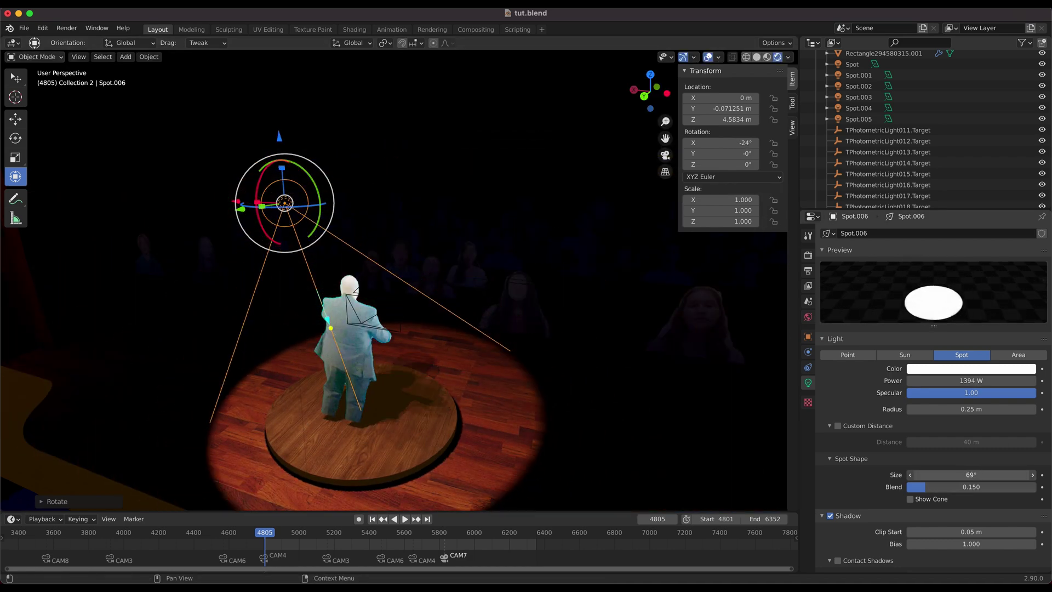
key("Return")
middle_click_drag(482, 379, 547, 357)
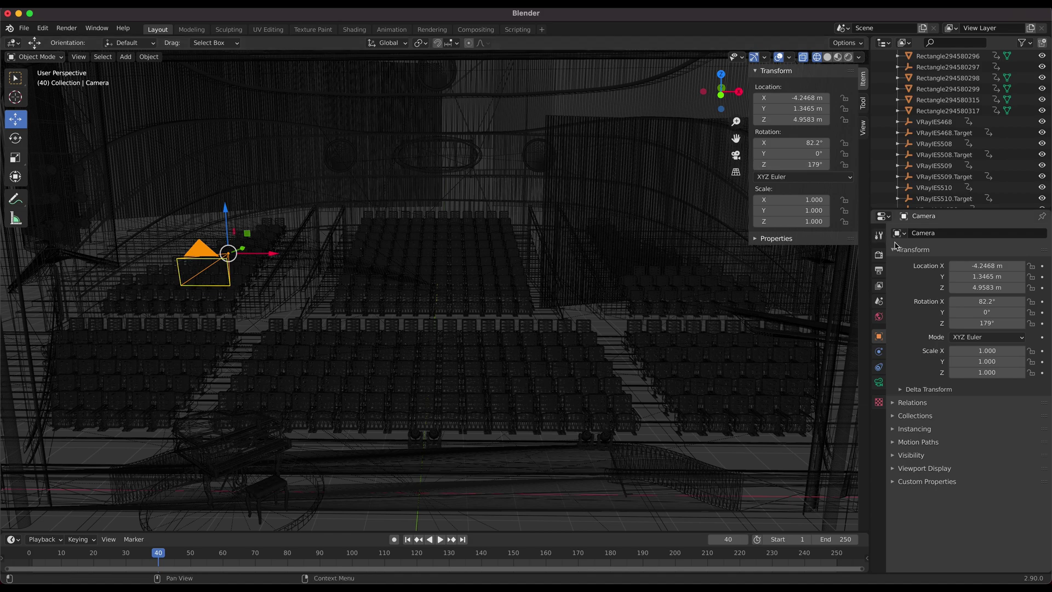
Keyframe the camera location at frame 40, then at frame 140 with X moved to 4.604 m.
right_click(939, 268)
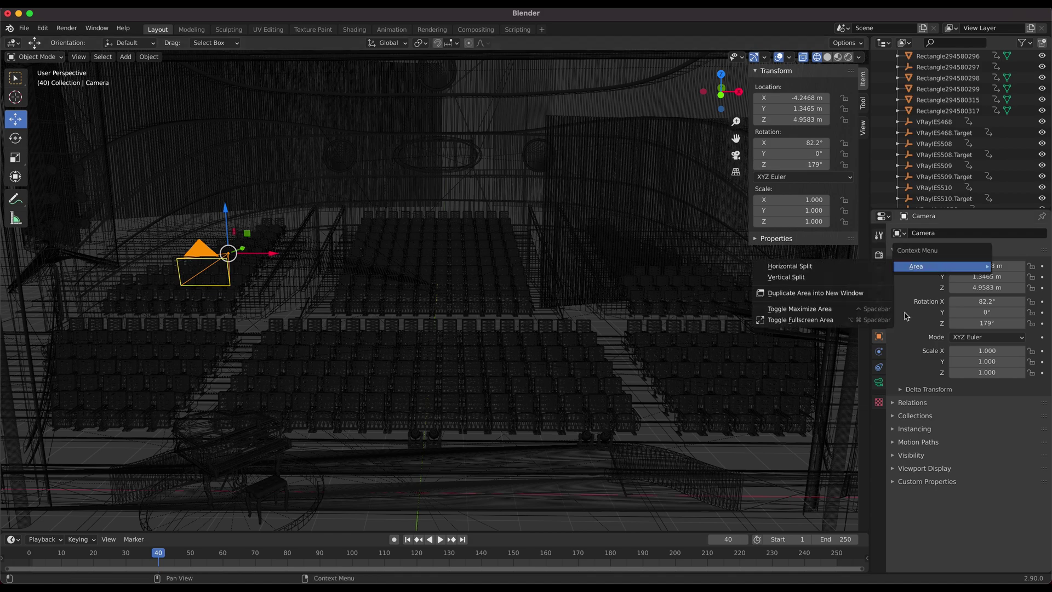
left_click(1043, 288)
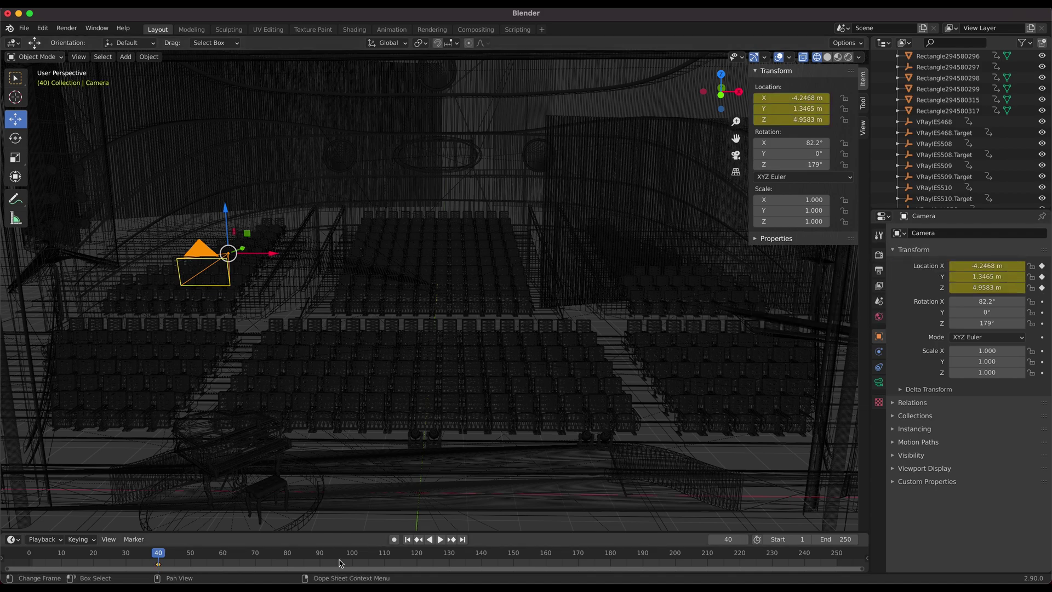
left_click_drag(482, 559, 482, 560)
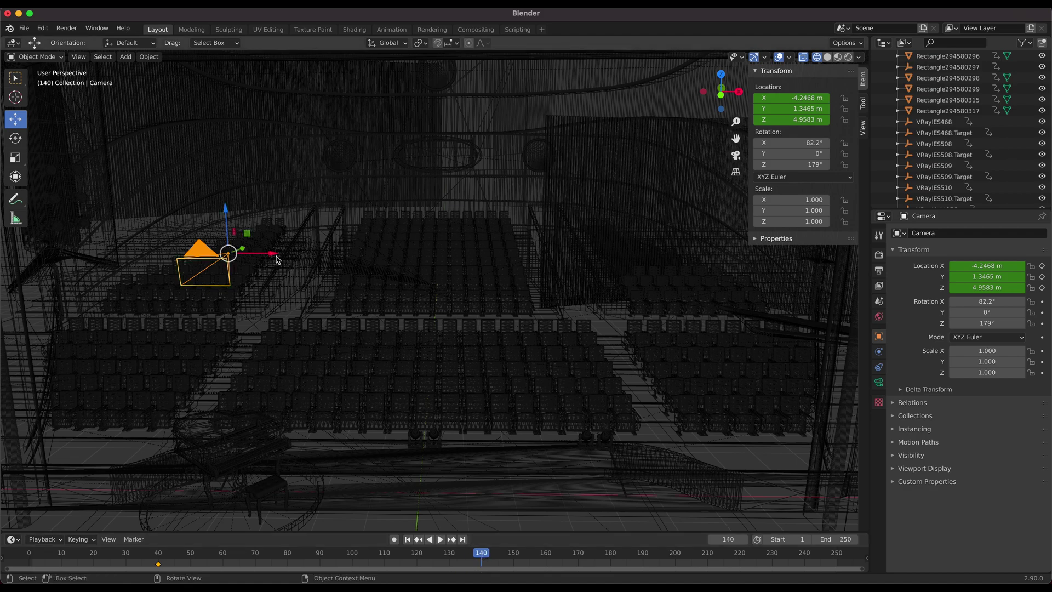
left_click_drag(277, 260, 488, 285)
left_click_drag(680, 309, 681, 308)
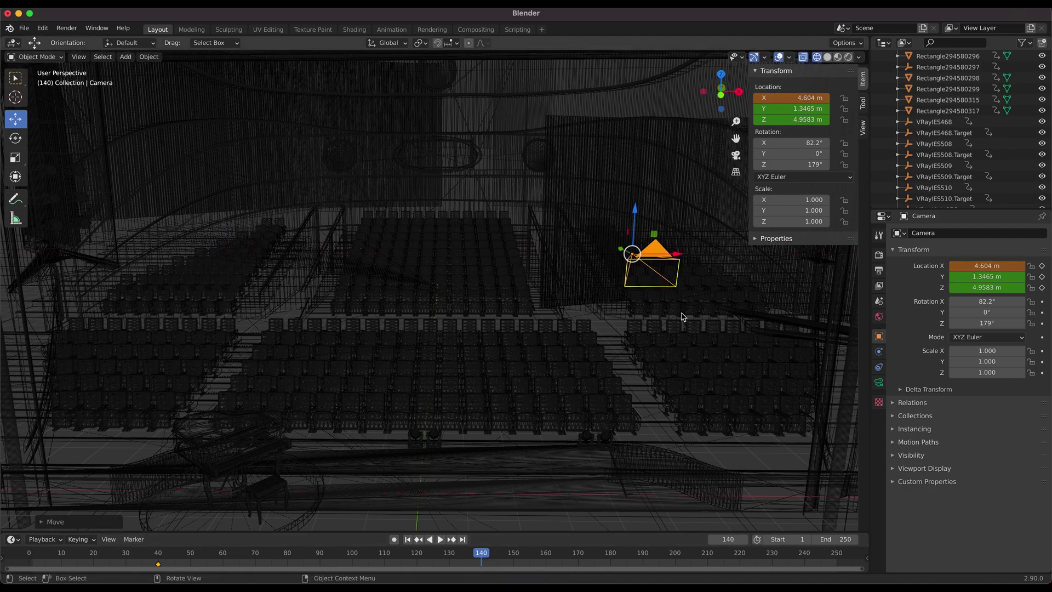
left_click(1042, 288)
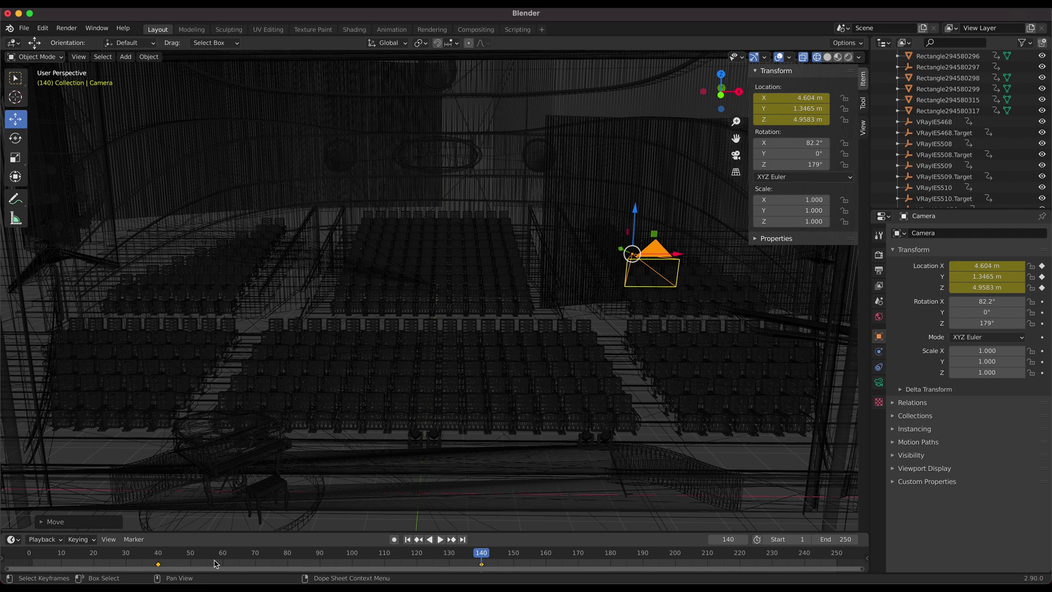
left_click_drag(210, 557, 159, 558)
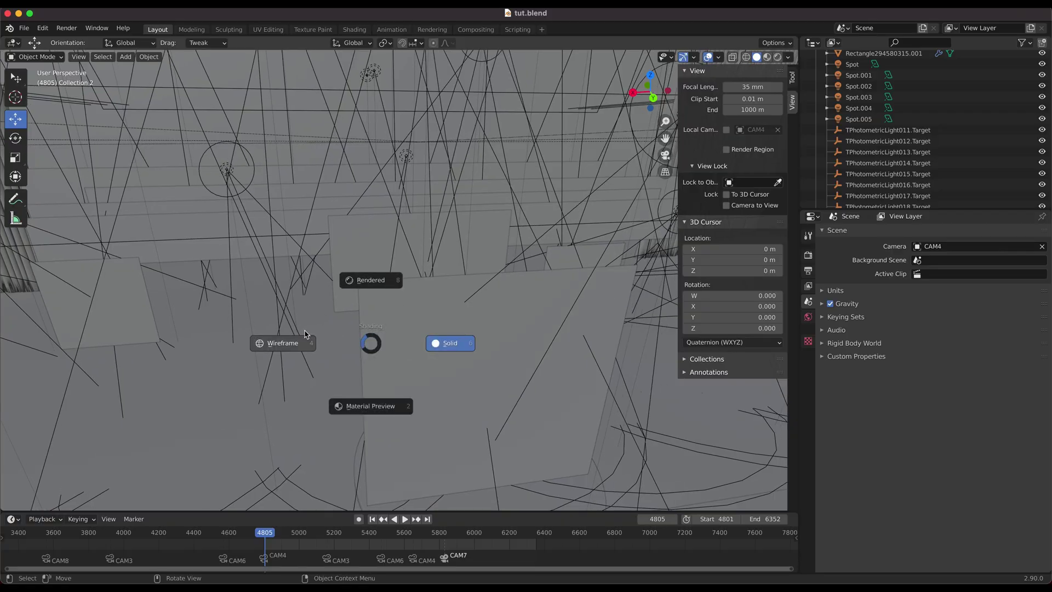
Orbit the hall in Material Preview, then Rendered shading, and bring up the Render menu.
left_click(359, 403)
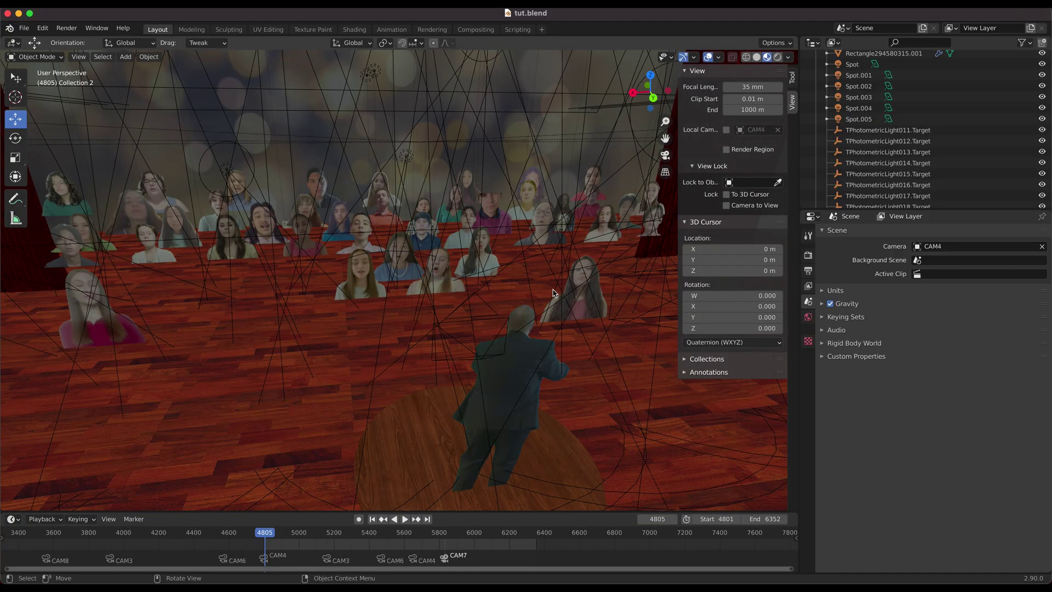
middle_click_drag(573, 299, 525, 309)
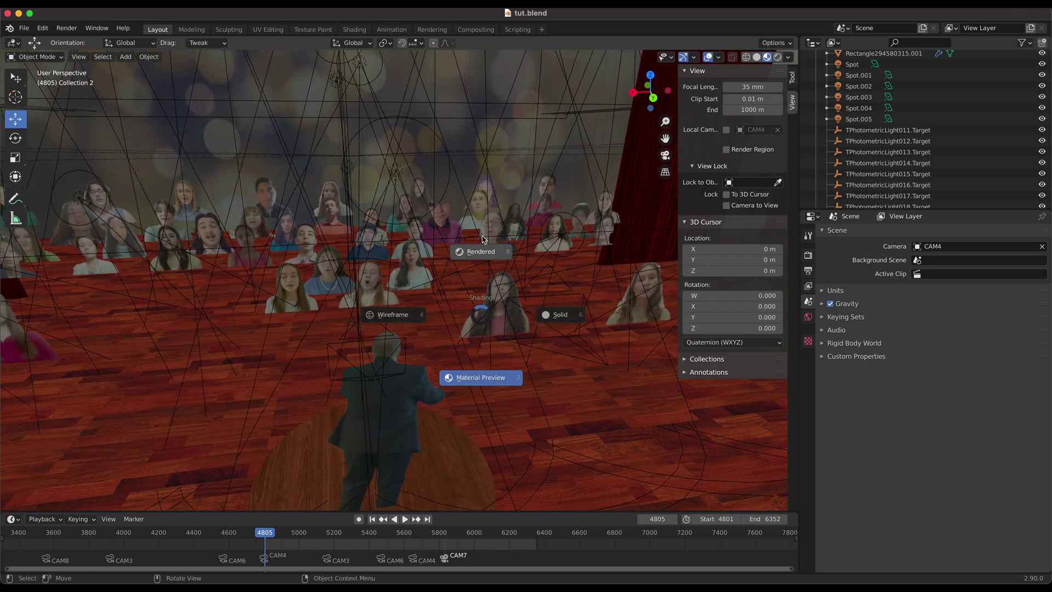
left_click(490, 248)
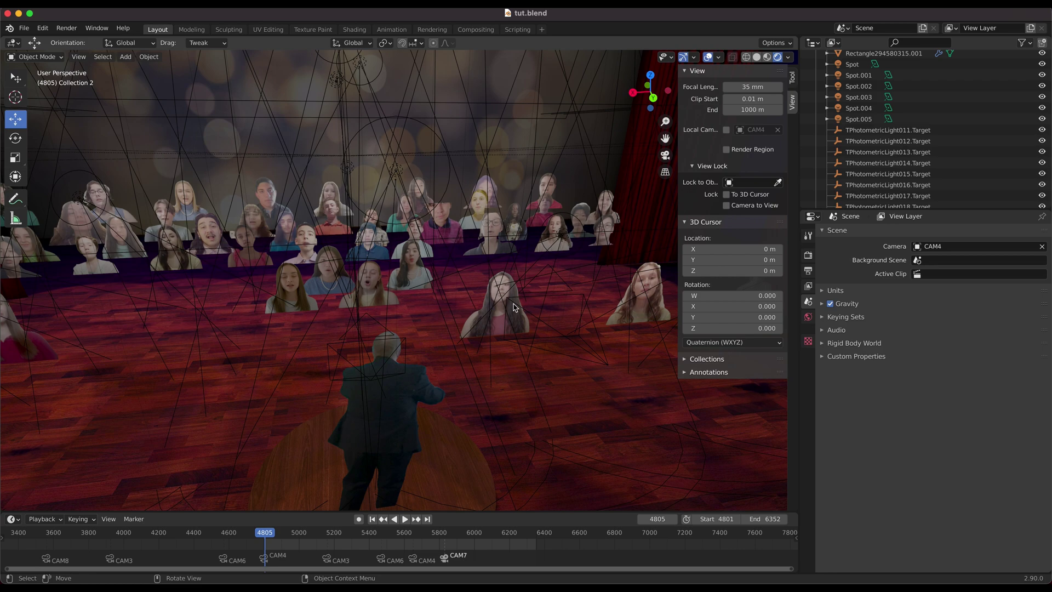
middle_click_drag(531, 349, 507, 343)
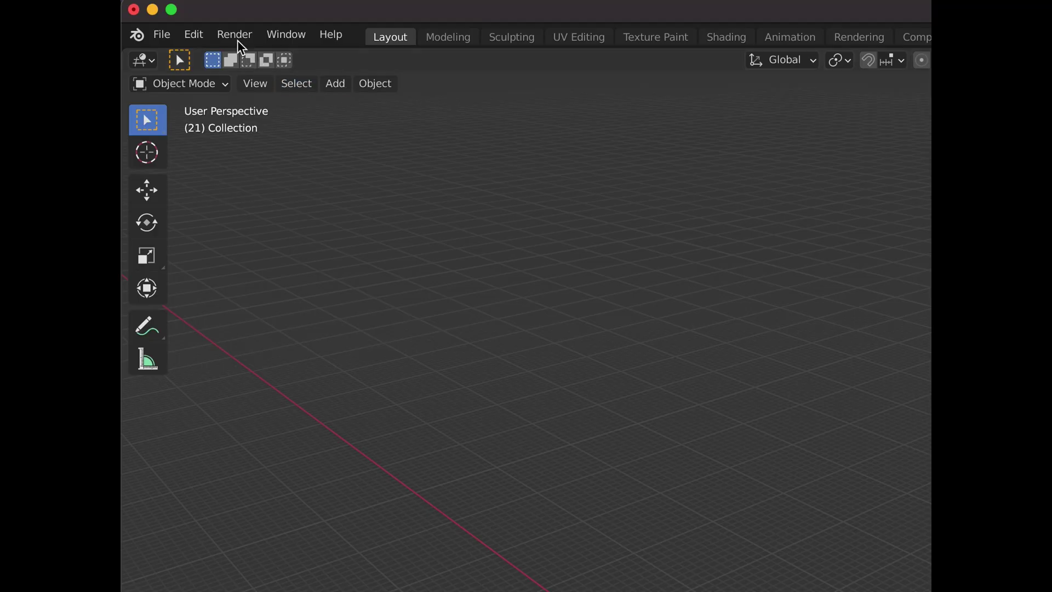
left_click(235, 35)
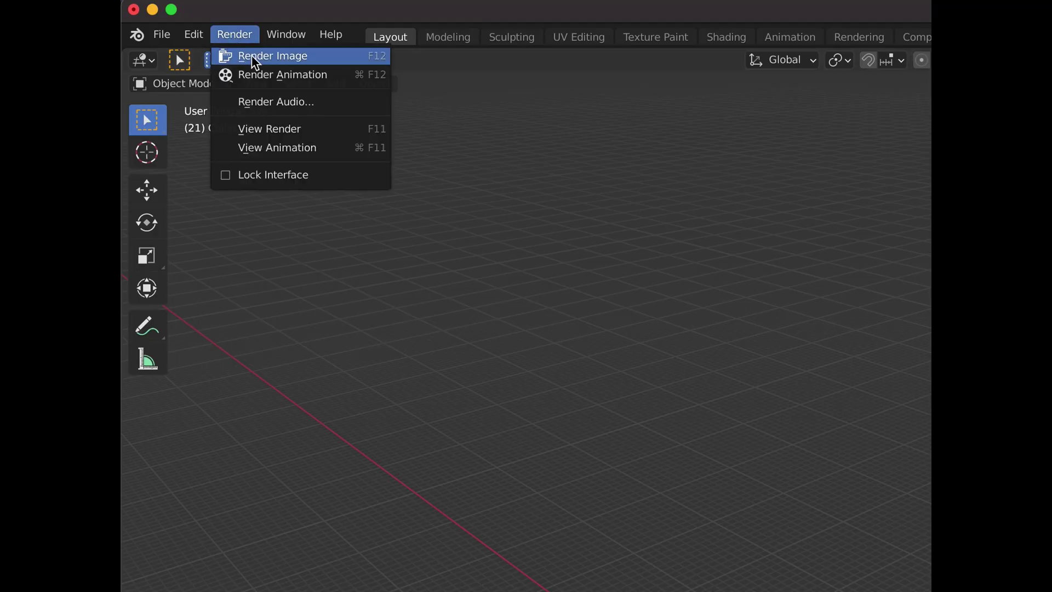